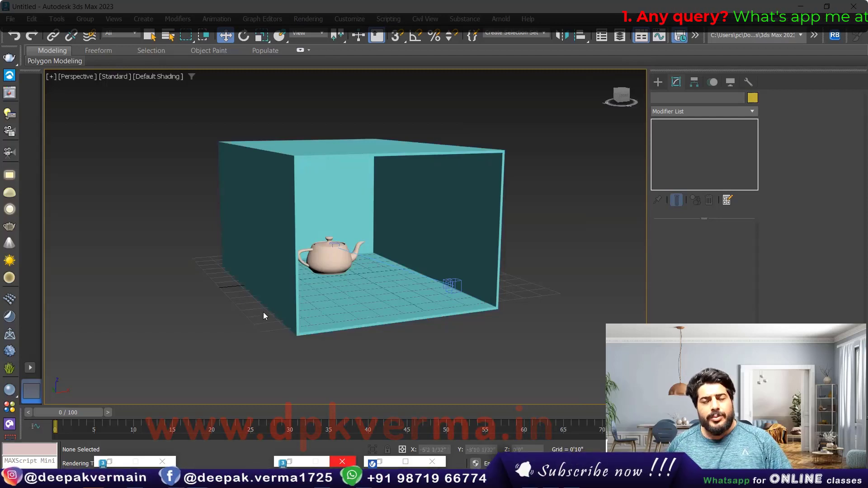
- Turn on Edged Faces for the box room and orbit Perspective to face its open front
{"action": "left_click", "coordinate": [271, 297]}
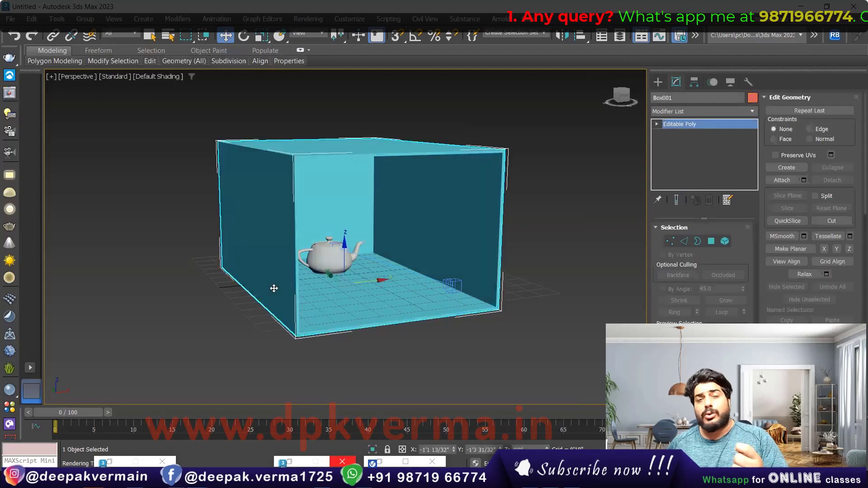
{"action": "key", "text": "F4"}
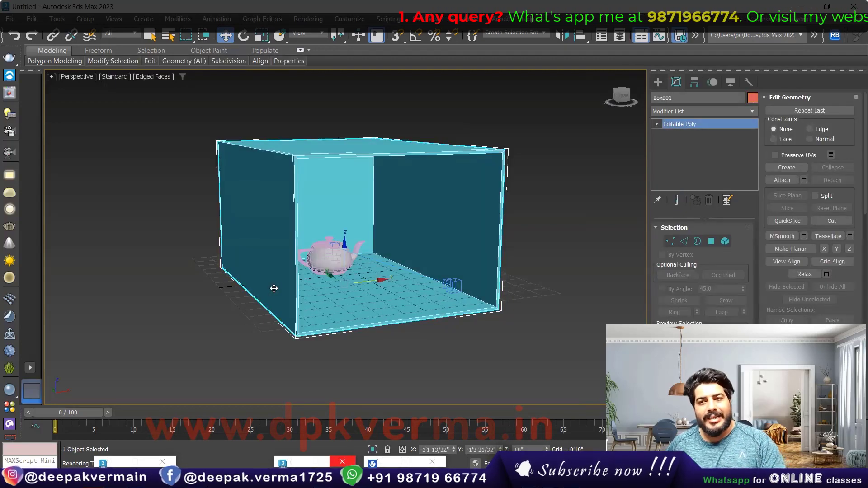
{"action": "left_click", "coordinate": [247, 321]}
{"action": "scroll", "coordinate": [258, 318], "scroll_direction": "up", "scroll_amount": 3}
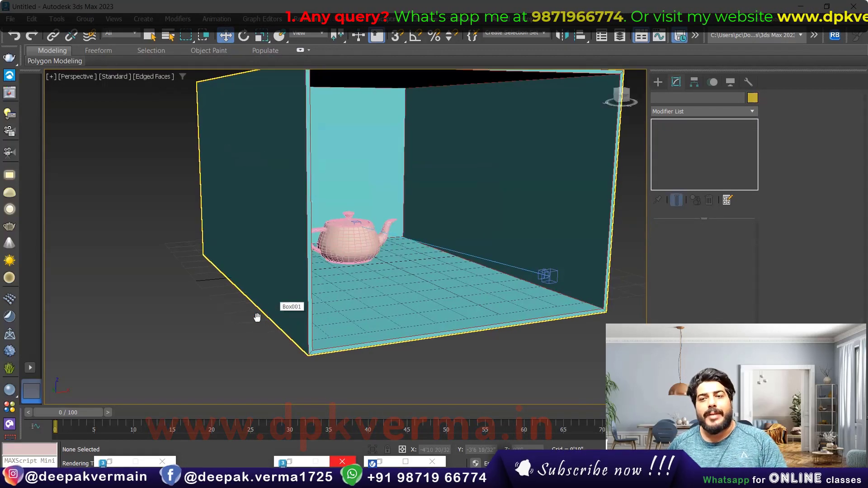
{"action": "scroll", "coordinate": [257, 317], "scroll_direction": "down", "scroll_amount": 3}
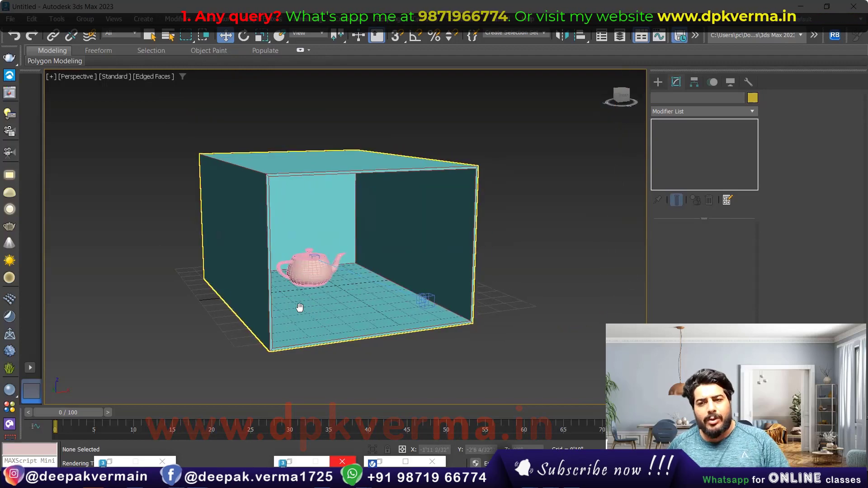
{"action": "middle_click_drag", "start_coordinate": [300, 307], "coordinate": [326, 293], "text": "alt"}
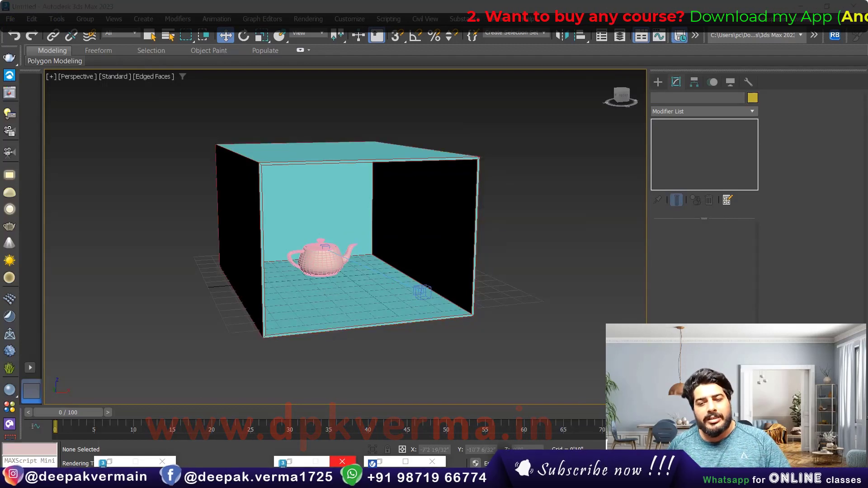
- Scroll through the channel's videos on YouTube in Chrome
{"action": "mouse_move", "coordinate": [285, 462]}
{"action": "left_click", "coordinate": [262, 453]}
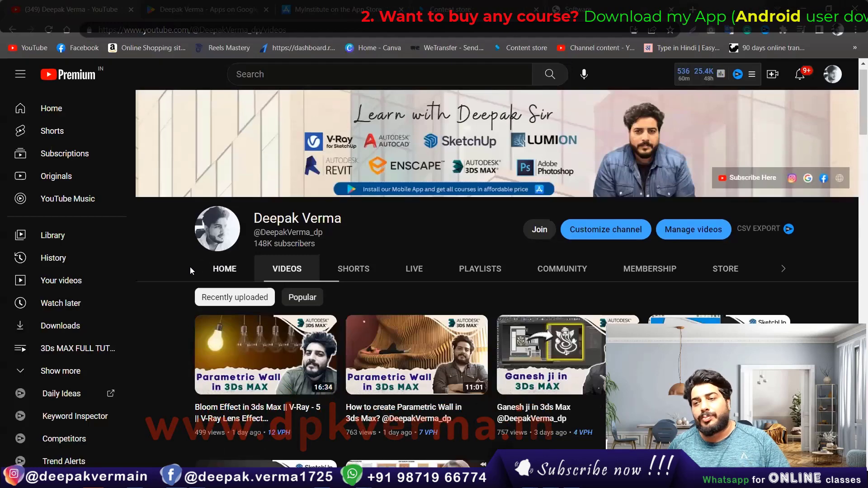
{"action": "scroll", "coordinate": [205, 274], "scroll_direction": "down", "scroll_amount": 1}
{"action": "scroll", "coordinate": [287, 276], "scroll_direction": "down", "scroll_amount": 3}
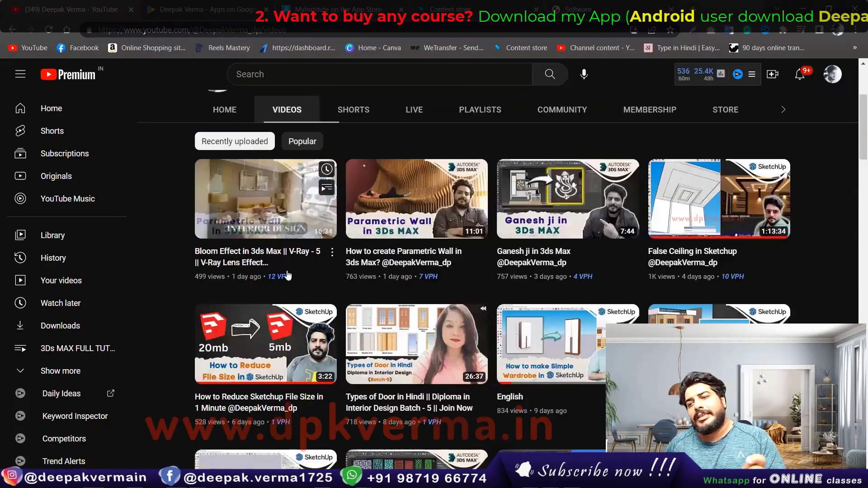
{"action": "scroll", "coordinate": [286, 275], "scroll_direction": "down", "scroll_amount": 4}
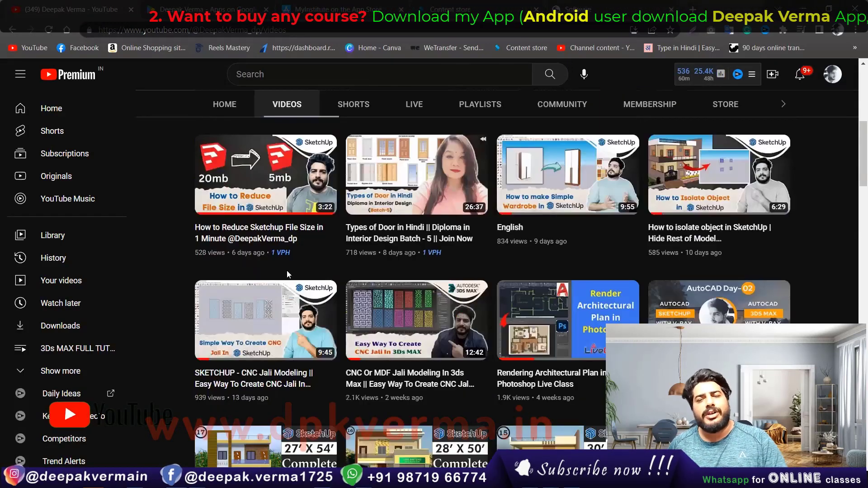
{"action": "scroll", "coordinate": [286, 273], "scroll_direction": "down", "scroll_amount": 3}
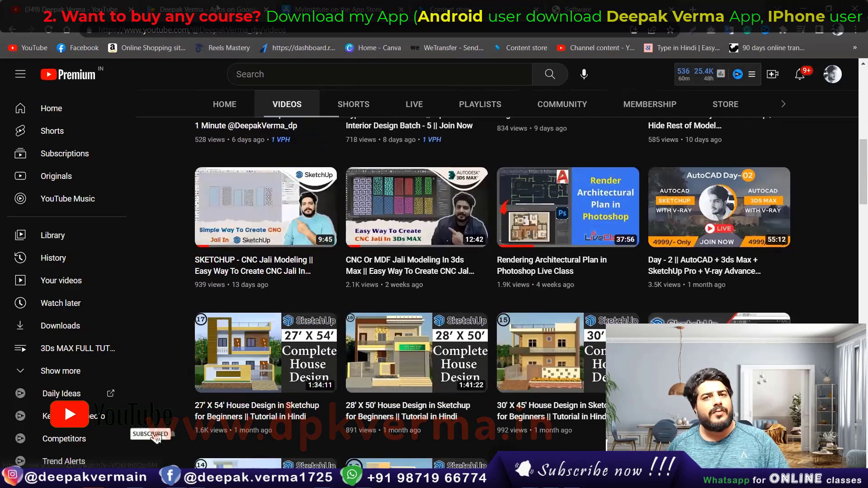
- Browse the Google Play listing, then view the MyInstitute App Store preview page
{"action": "left_click", "coordinate": [218, 8]}
{"action": "scroll", "coordinate": [234, 267], "scroll_direction": "up", "scroll_amount": 4}
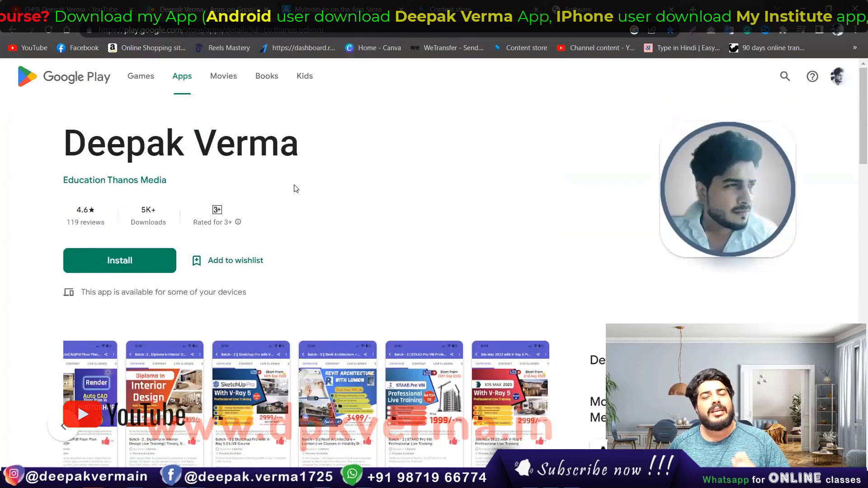
{"action": "scroll", "coordinate": [134, 250], "scroll_direction": "down", "scroll_amount": 3}
{"action": "scroll", "coordinate": [134, 251], "scroll_direction": "down", "scroll_amount": 1}
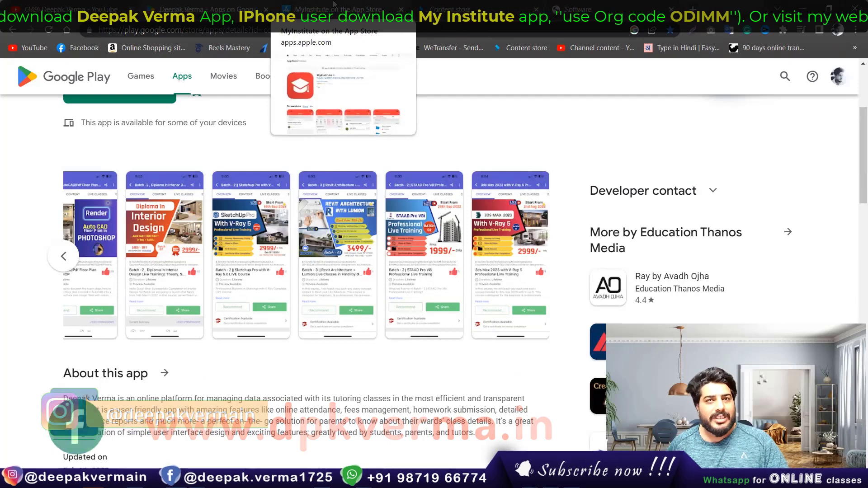
{"action": "left_click", "coordinate": [334, 4]}
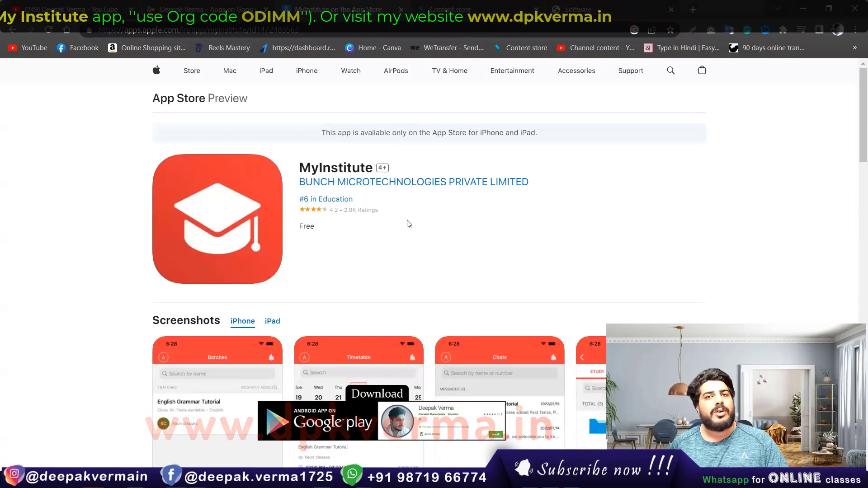
- Switch to the Classplus store and scroll through the priced course cards in All My Courses
{"action": "mouse_move", "coordinate": [395, 70]}
{"action": "left_click", "coordinate": [459, 3]}
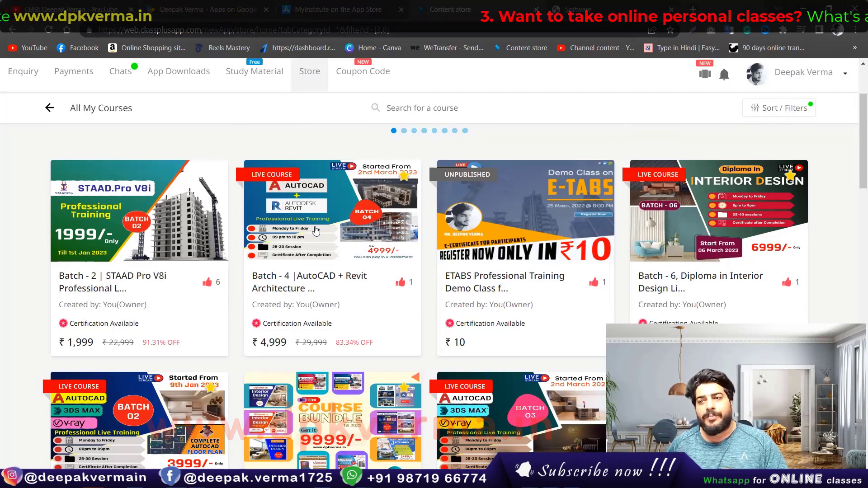
{"action": "scroll", "coordinate": [360, 242], "scroll_direction": "down", "scroll_amount": 1}
{"action": "scroll", "coordinate": [542, 230], "scroll_direction": "up", "scroll_amount": 1}
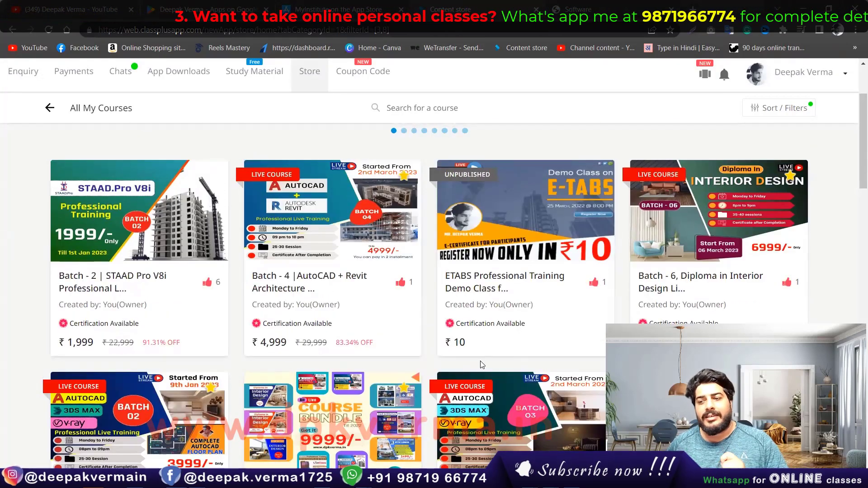
{"action": "scroll", "coordinate": [482, 364], "scroll_direction": "down", "scroll_amount": 1}
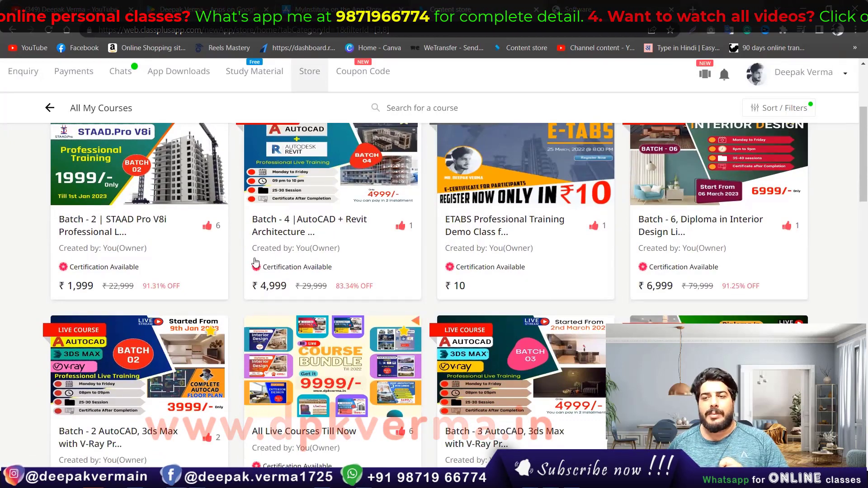
- Switch to the Software download tab and scroll through it
{"action": "key", "text": "ctrl+Tab"}
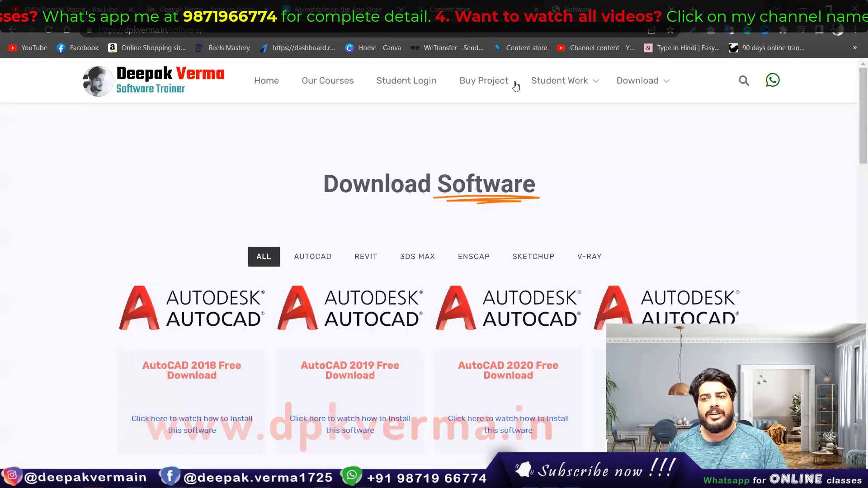
{"action": "scroll", "coordinate": [366, 242], "scroll_direction": "down", "scroll_amount": 2}
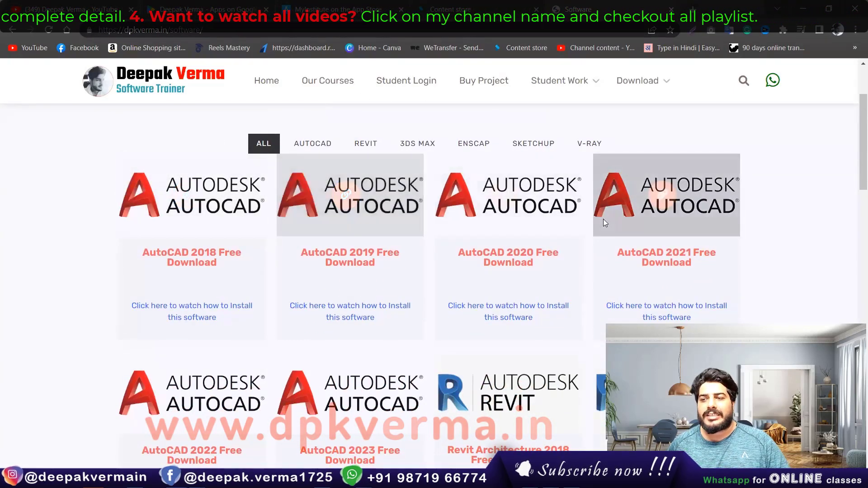
{"action": "scroll", "coordinate": [398, 261], "scroll_direction": "down", "scroll_amount": 1}
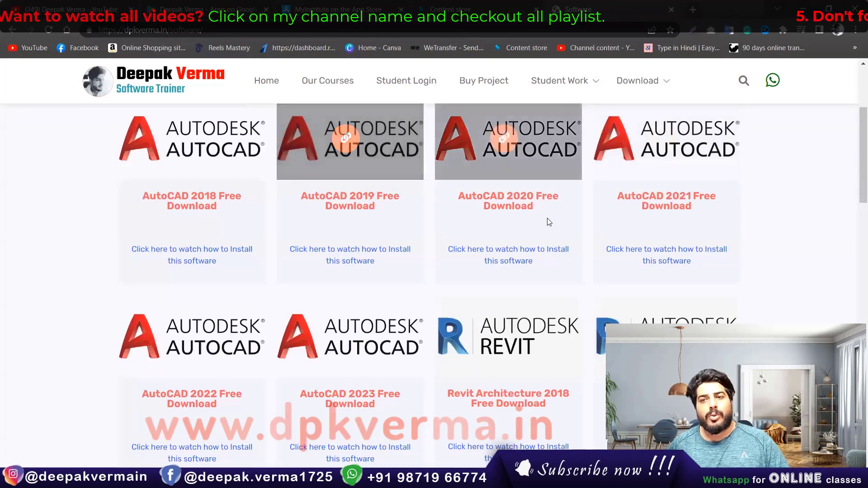
- Go to the dpkverma.in home page and scroll to the Diploma in Interior Design batches
{"action": "left_click", "coordinate": [260, 93]}
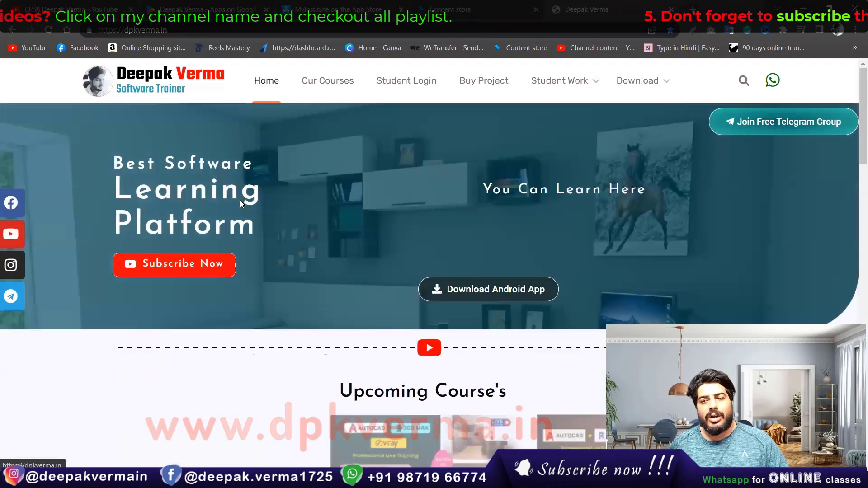
{"action": "scroll", "coordinate": [196, 256], "scroll_direction": "down", "scroll_amount": 4}
{"action": "scroll", "coordinate": [201, 239], "scroll_direction": "down", "scroll_amount": 2}
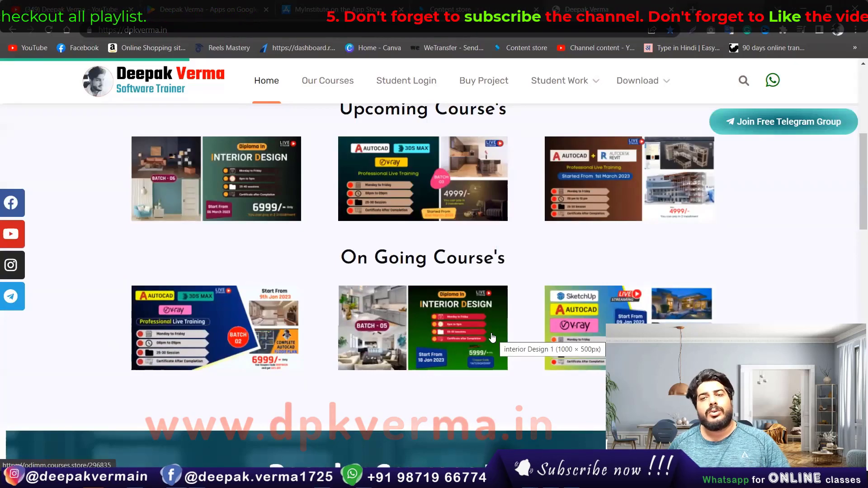
{"action": "scroll", "coordinate": [491, 337], "scroll_direction": "down", "scroll_amount": 2}
{"action": "scroll", "coordinate": [491, 337], "scroll_direction": "up", "scroll_amount": 3}
{"action": "scroll", "coordinate": [491, 337], "scroll_direction": "down", "scroll_amount": 5}
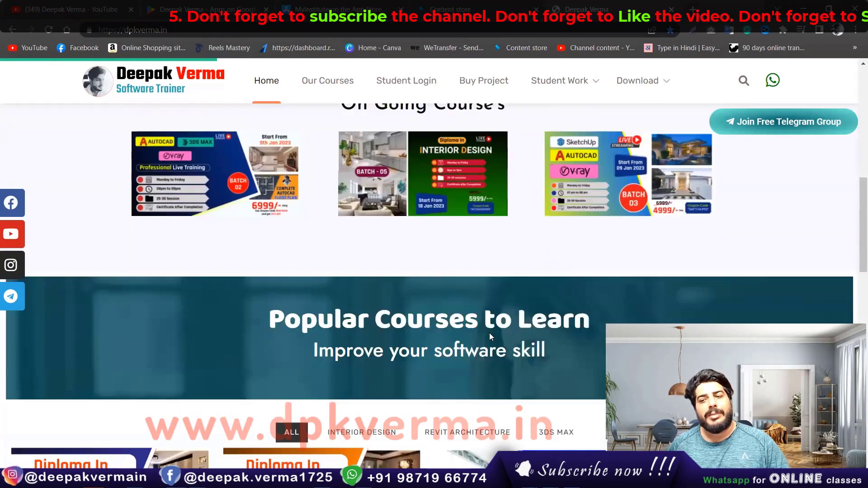
{"action": "scroll", "coordinate": [490, 337], "scroll_direction": "down", "scroll_amount": 7}
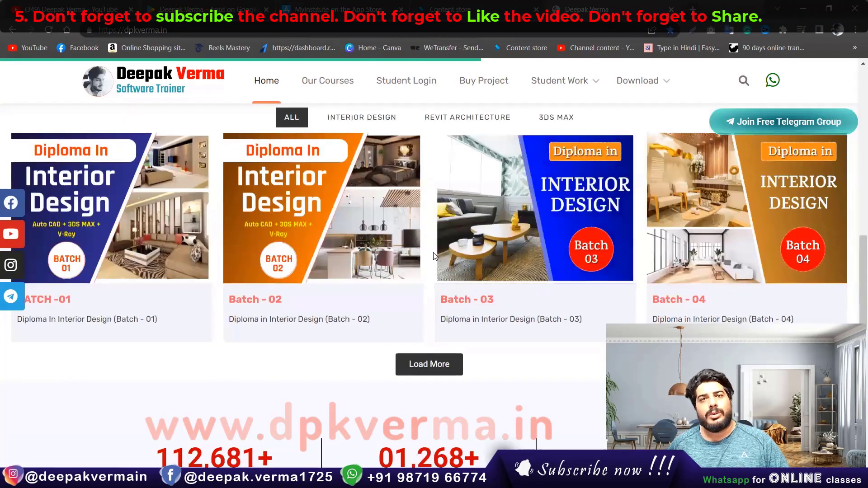
- Minimize the browser to bring the 3ds Max teapot scene back
{"action": "left_click", "coordinate": [804, 12]}
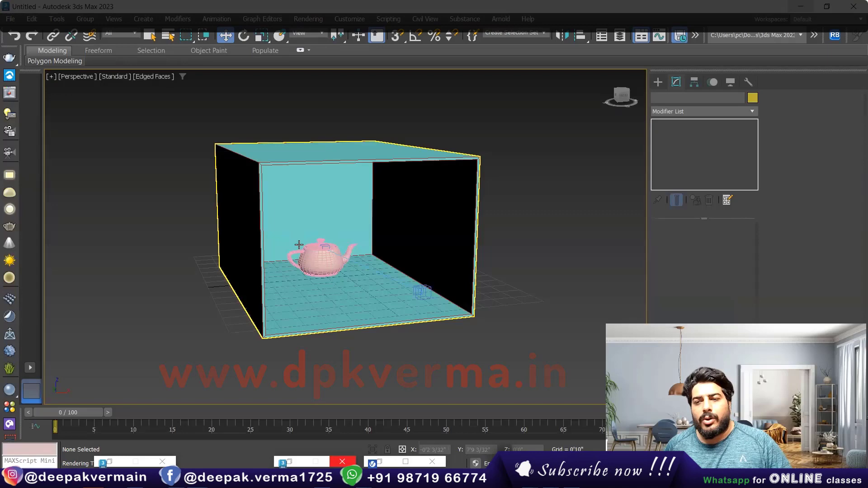
- Render the teapot room through the V-Ray camera and start interactive rendering
{"action": "middle_click_drag", "start_coordinate": [299, 245], "coordinate": [367, 249], "text": "alt"}
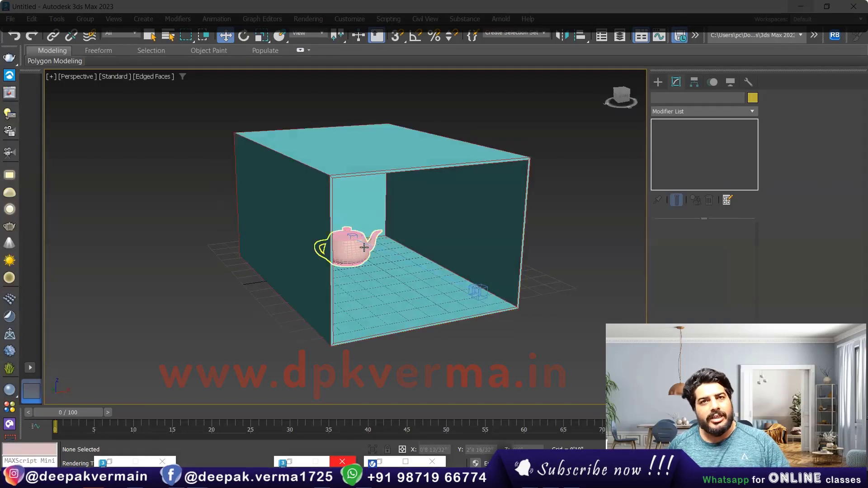
{"action": "middle_click_drag", "start_coordinate": [372, 252], "coordinate": [383, 269], "text": "alt"}
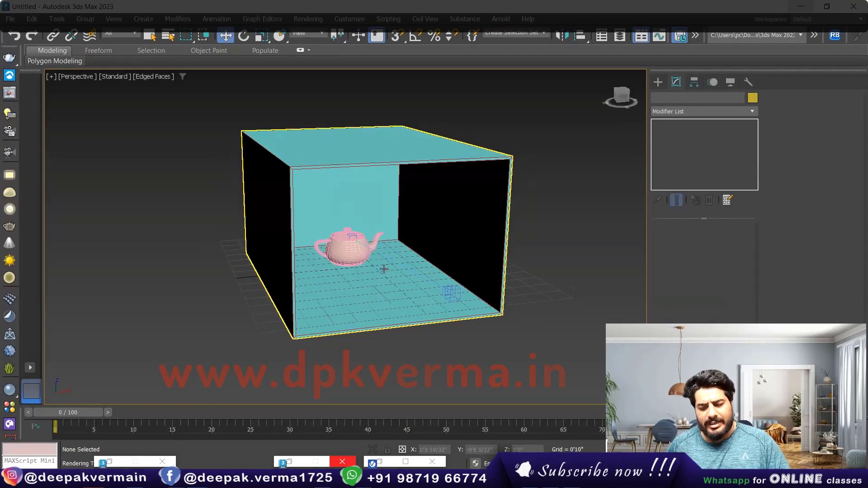
{"action": "key", "text": "c"}
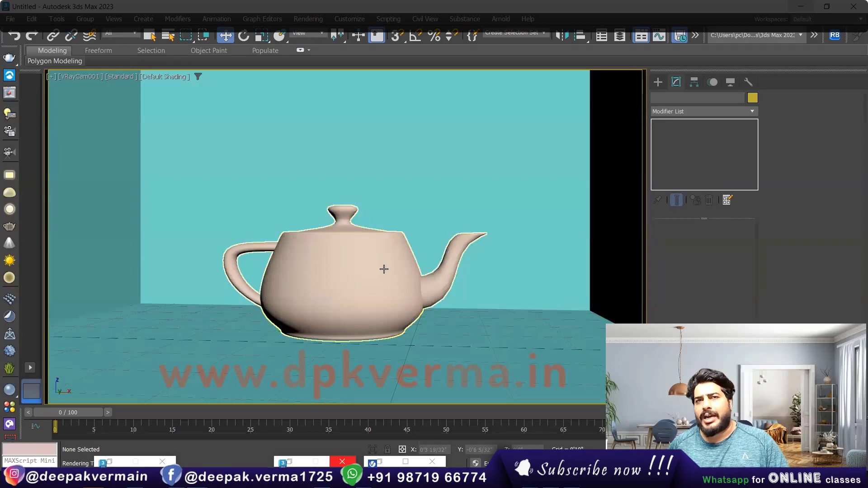
{"action": "left_click", "coordinate": [6, 95]}
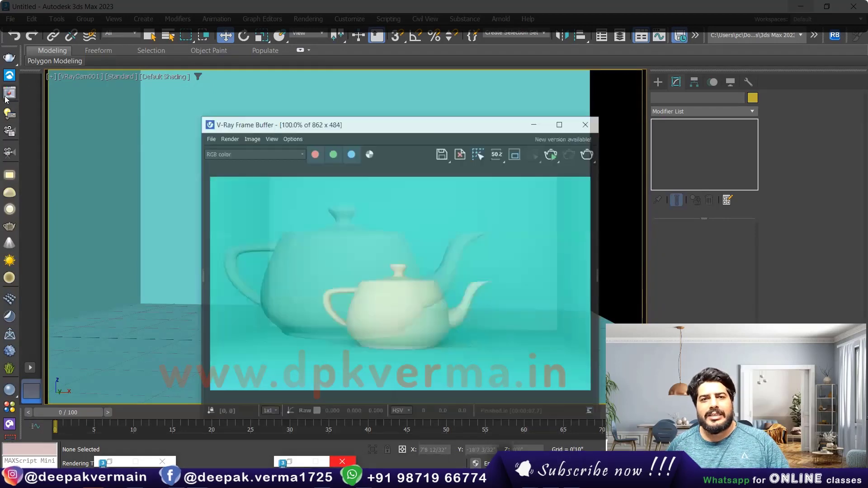
{"action": "left_click_drag", "start_coordinate": [324, 109], "coordinate": [201, 95]}
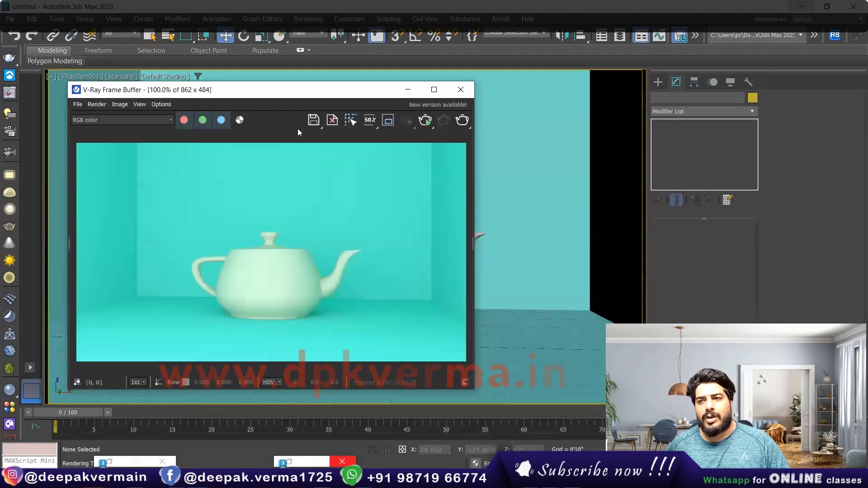
{"action": "left_click", "coordinate": [420, 126]}
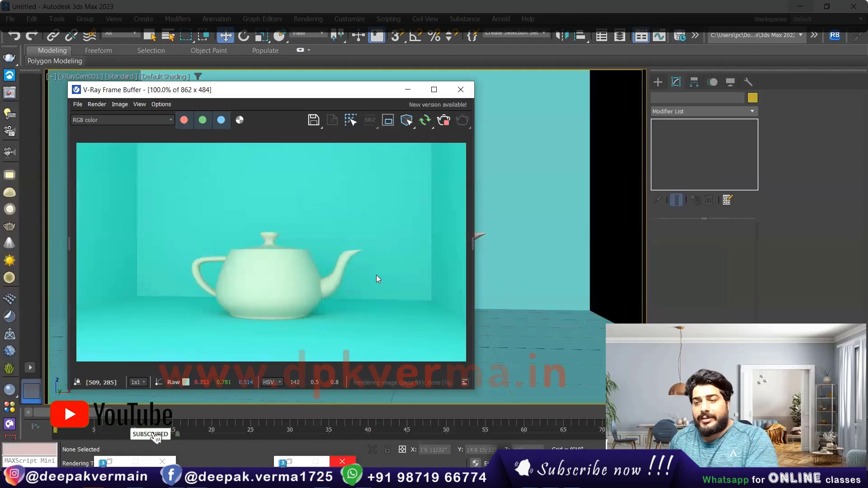
- Frame the whole open box and teapot in Perspective while the interactive render follows
{"action": "key", "text": "p"}
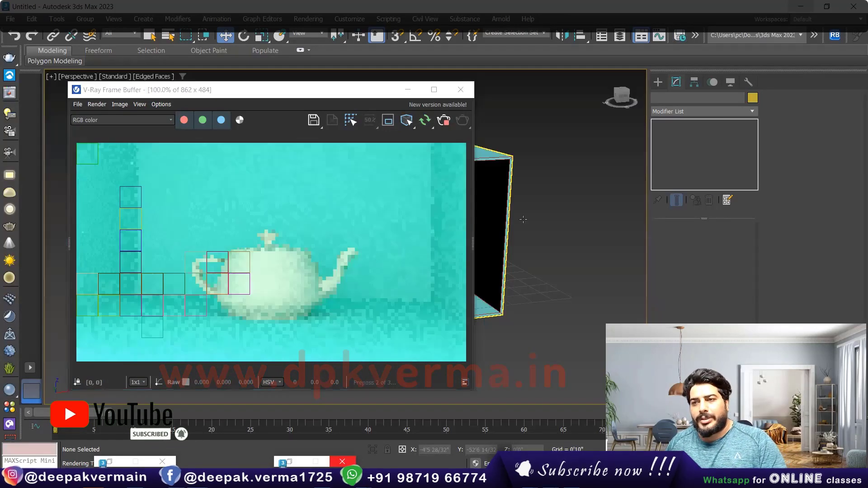
{"action": "middle_click_drag", "start_coordinate": [522, 229], "coordinate": [564, 266], "text": "alt"}
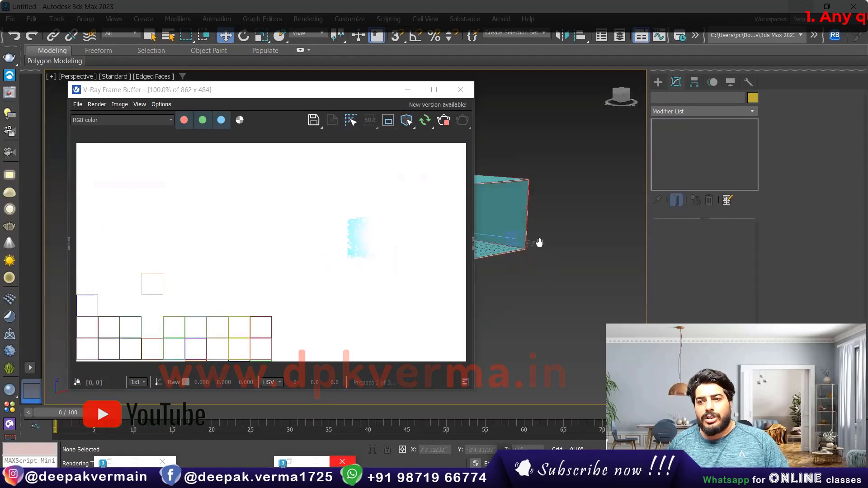
{"action": "scroll", "coordinate": [564, 266], "scroll_direction": "up", "scroll_amount": 3}
{"action": "scroll", "coordinate": [564, 266], "scroll_direction": "up", "scroll_amount": 3}
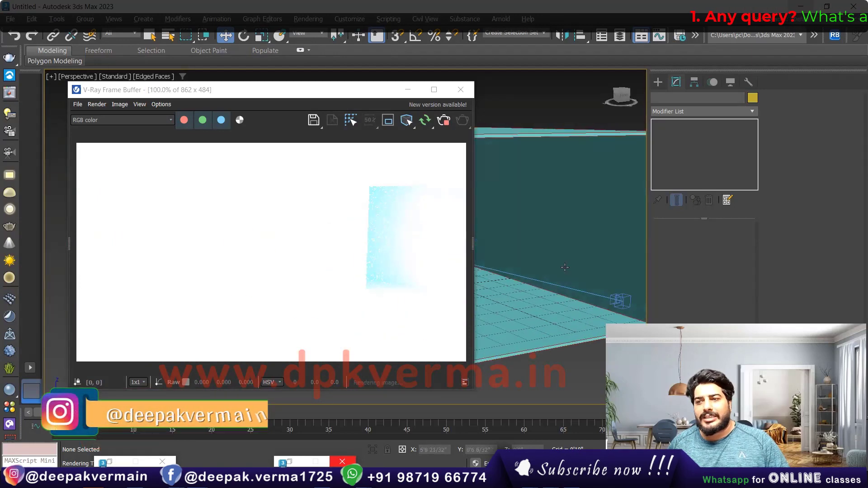
{"action": "scroll", "coordinate": [564, 267], "scroll_direction": "up", "scroll_amount": 2}
{"action": "middle_click_drag", "start_coordinate": [564, 266], "coordinate": [275, 225]}
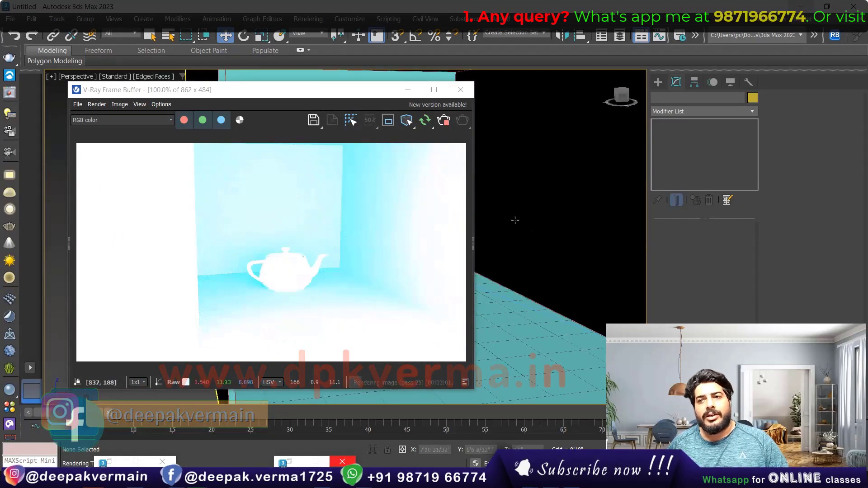
{"action": "left_click_drag", "start_coordinate": [326, 99], "coordinate": [681, 110]}
{"action": "scroll", "coordinate": [231, 243], "scroll_direction": "down", "scroll_amount": 5}
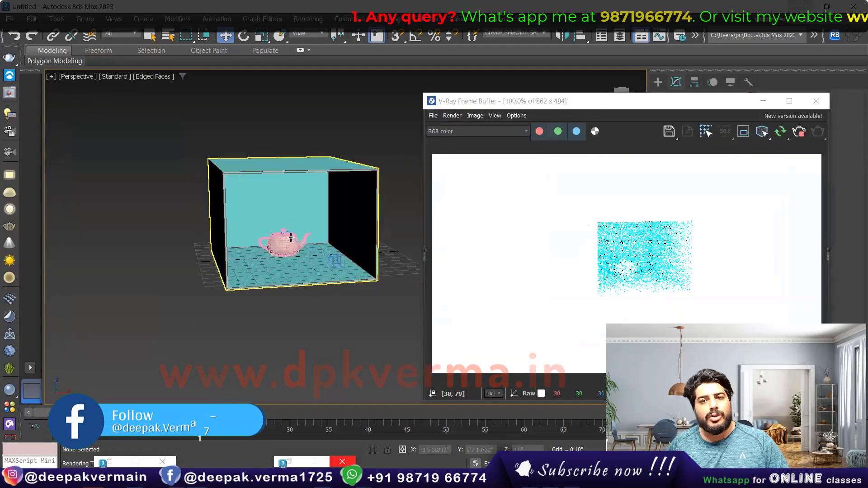
{"action": "middle_click_drag", "start_coordinate": [231, 243], "coordinate": [212, 245], "text": "alt"}
{"action": "scroll", "coordinate": [203, 248], "scroll_direction": "up", "scroll_amount": 5}
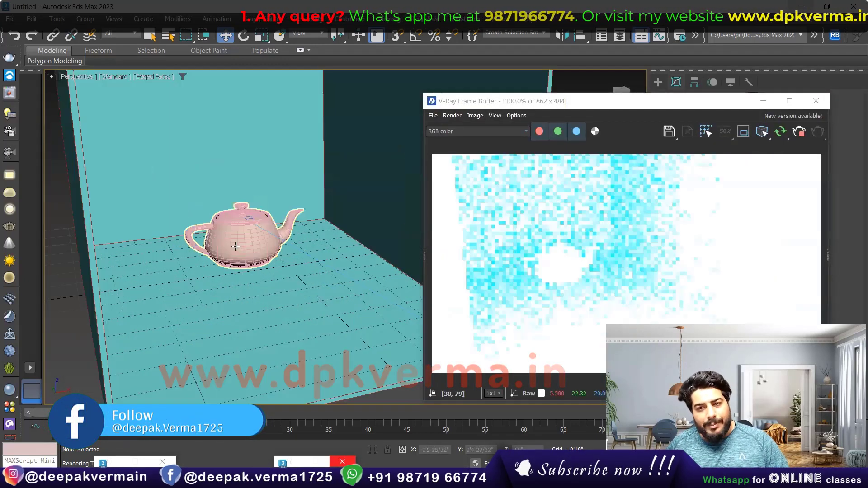
{"action": "scroll", "coordinate": [202, 247], "scroll_direction": "down", "scroll_amount": 5}
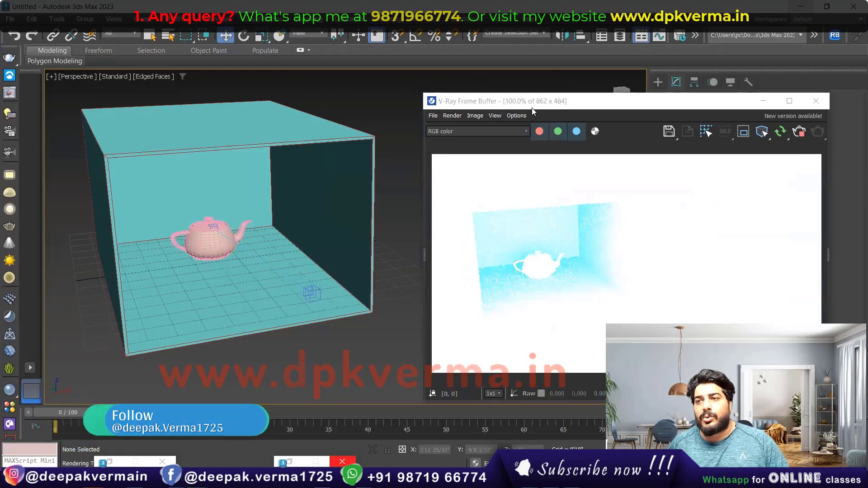
{"action": "left_click_drag", "start_coordinate": [532, 105], "coordinate": [494, 56]}
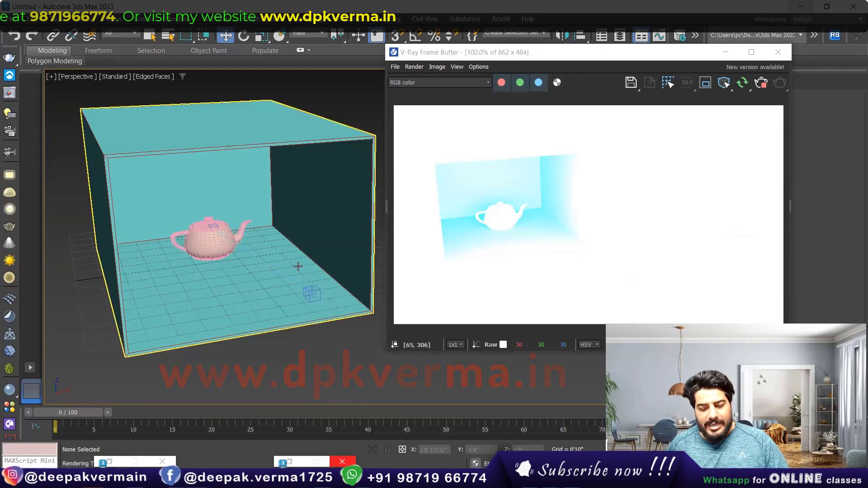
- Switch the viewport to VRayCam001 and render a clean teapot image from that camera
{"action": "key", "text": "c"}
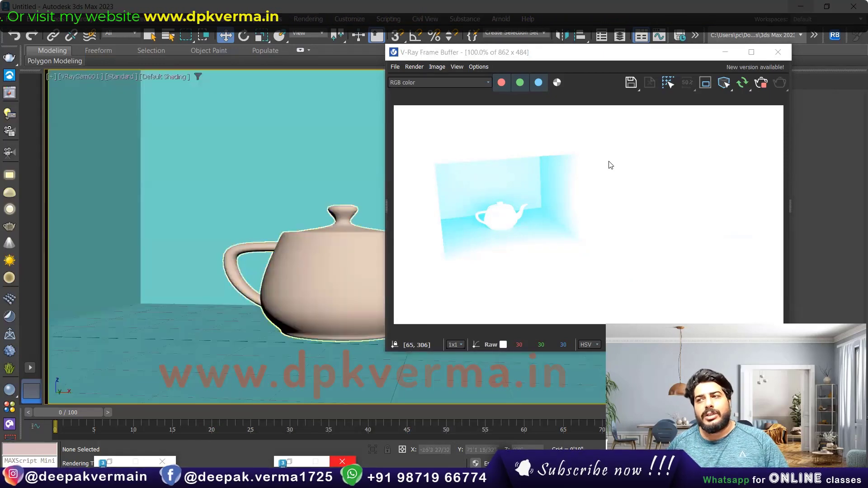
{"action": "left_click", "coordinate": [741, 86]}
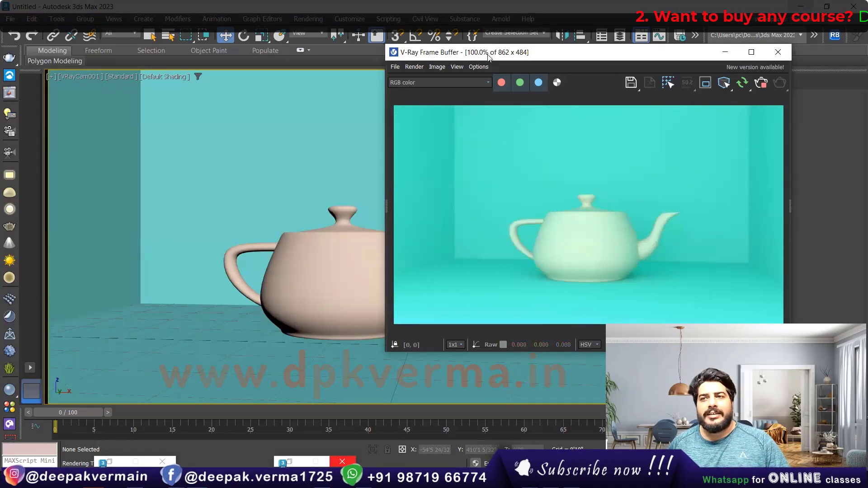
{"action": "left_click_drag", "start_coordinate": [488, 56], "coordinate": [492, 109]}
{"action": "left_click", "coordinate": [323, 20]}
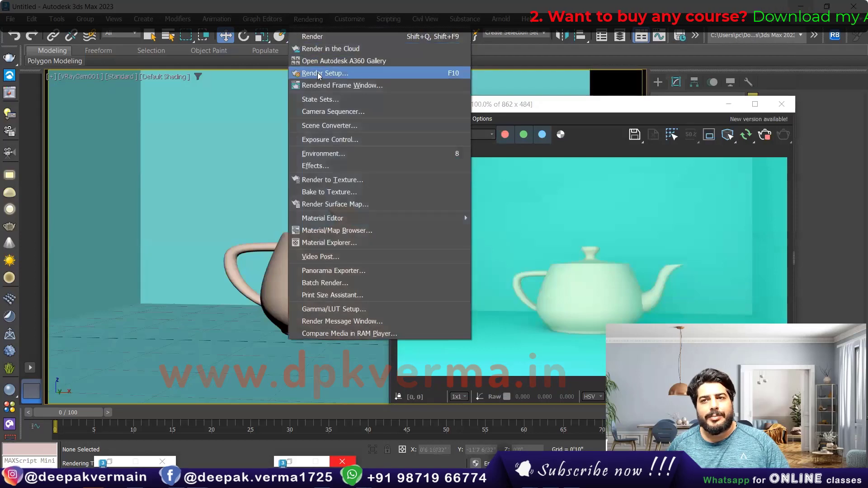
{"action": "left_click", "coordinate": [318, 74]}
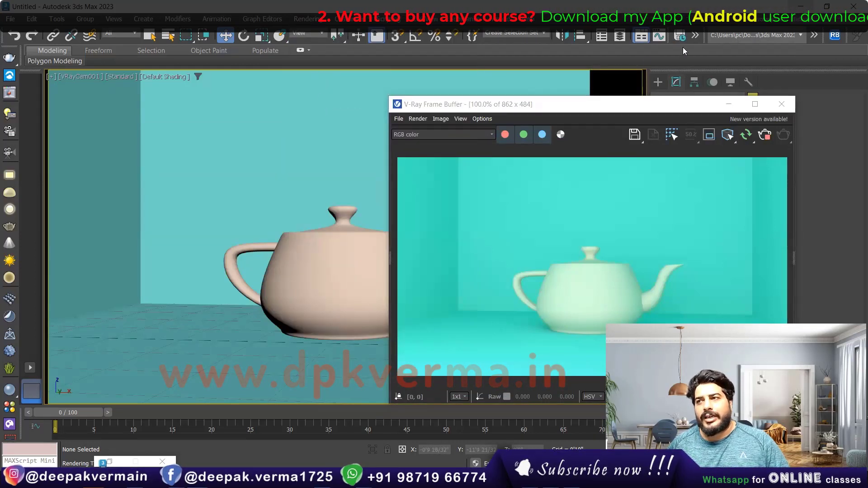
{"action": "mouse_move", "coordinate": [442, 107]}
{"action": "left_mouse_down"}
{"action": "mouse_move", "coordinate": [393, 111]}
{"action": "mouse_move", "coordinate": [457, 107]}
{"action": "left_mouse_up"}
- Lock Render Setup's View to Render on Quad 4 - VRayCam001 and close the dialog
{"action": "left_click", "coordinate": [323, 20]}
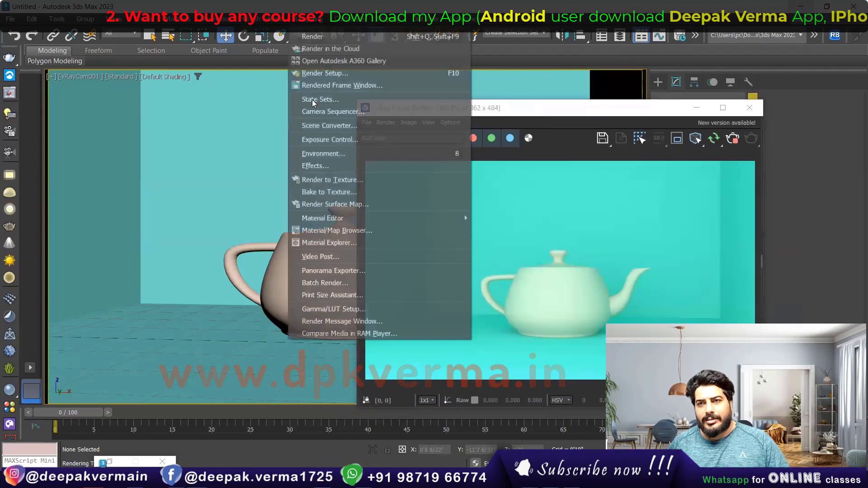
{"action": "left_click", "coordinate": [437, 72]}
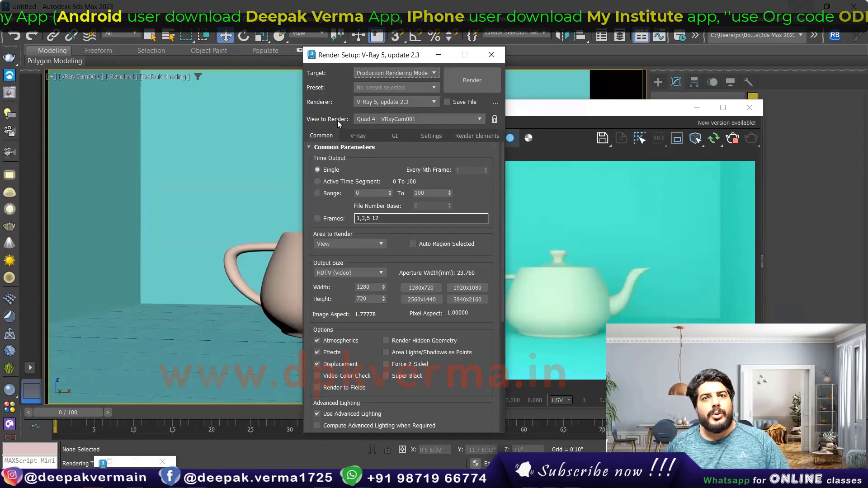
{"action": "left_click", "coordinate": [397, 120]}
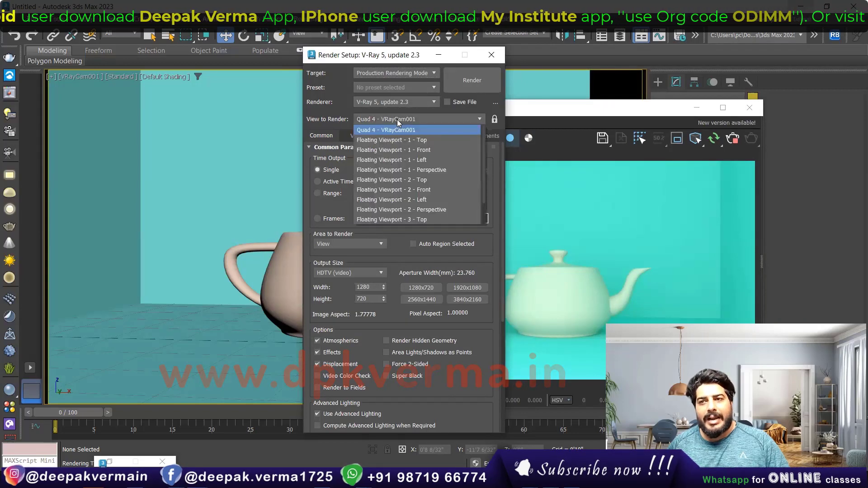
{"action": "left_click", "coordinate": [364, 121]}
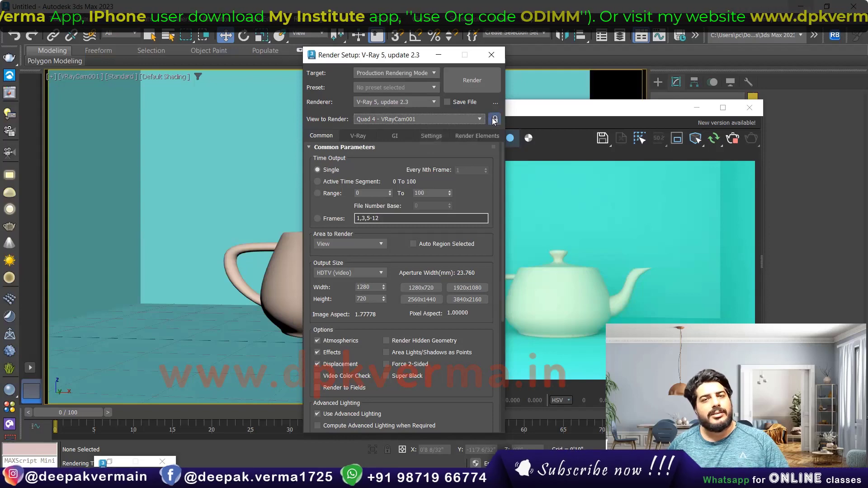
{"action": "left_click", "coordinate": [498, 55]}
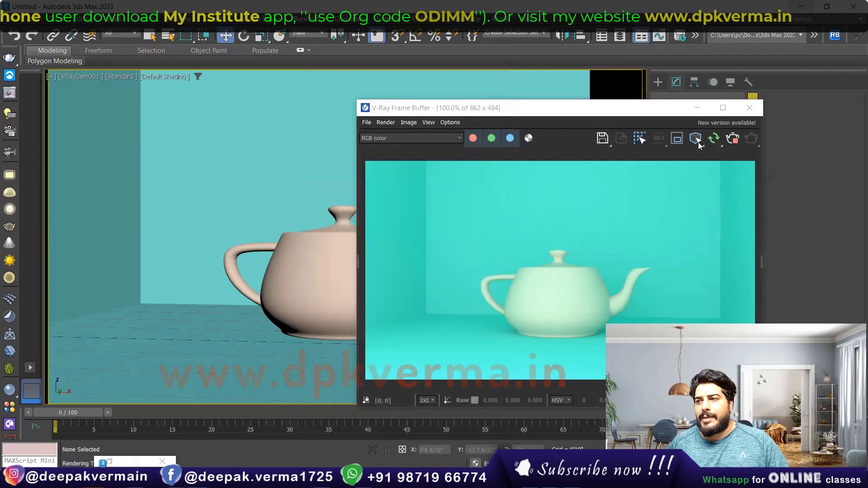
- Re-render from the locked camera, then select the teapot in Perspective and move it back
{"action": "left_click", "coordinate": [713, 139]}
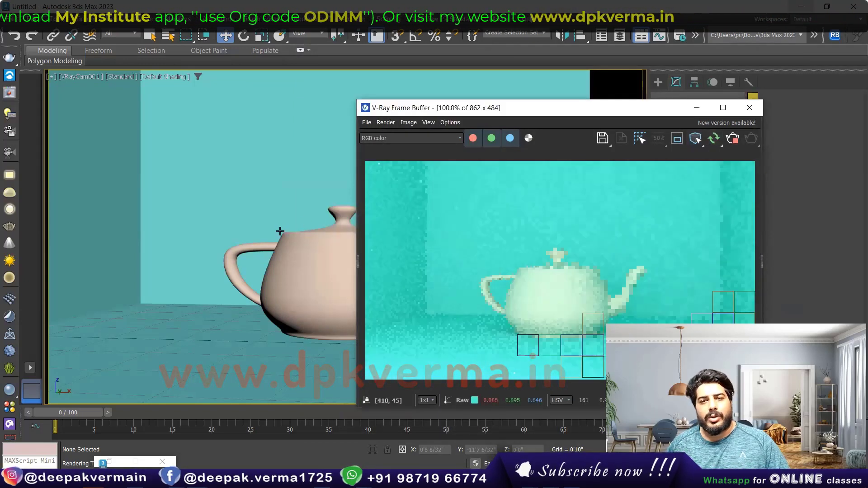
{"action": "key", "text": "p"}
{"action": "middle_click_drag", "start_coordinate": [275, 234], "coordinate": [260, 245]}
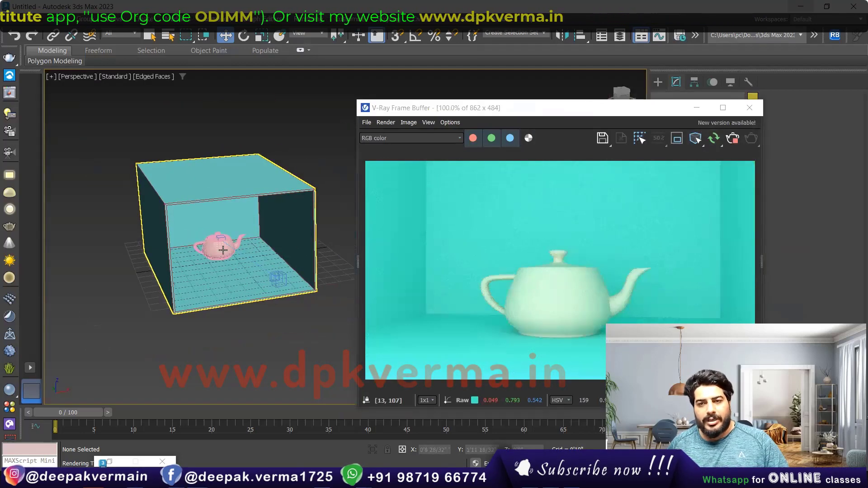
{"action": "left_click", "coordinate": [220, 250]}
{"action": "left_click_drag", "start_coordinate": [237, 255], "coordinate": [234, 210]}
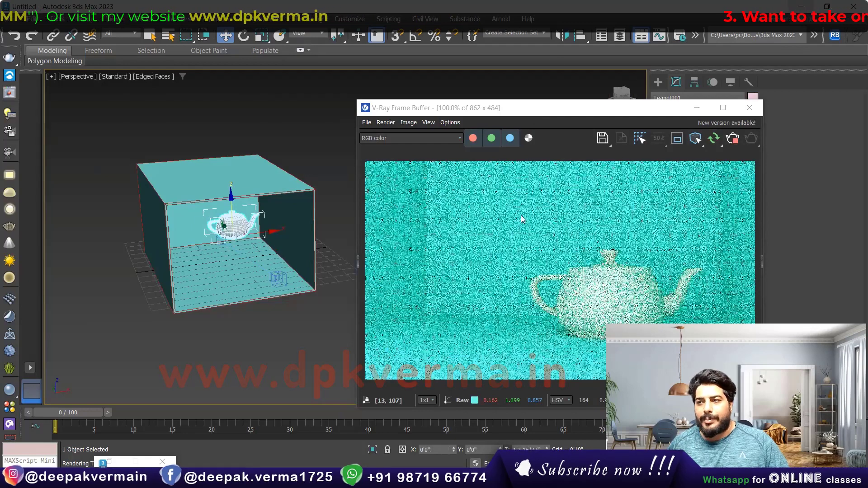
{"action": "left_click_drag", "start_coordinate": [452, 107], "coordinate": [470, 61]}
{"action": "mouse_move", "coordinate": [229, 222]}
{"action": "left_mouse_down"}
{"action": "mouse_move", "coordinate": [214, 218]}
{"action": "mouse_move", "coordinate": [213, 246]}
{"action": "left_mouse_up"}
- Lower the teapot and slide it right while renders stay on the locked camera
{"action": "scroll", "coordinate": [211, 250], "scroll_direction": "up", "scroll_amount": 3}
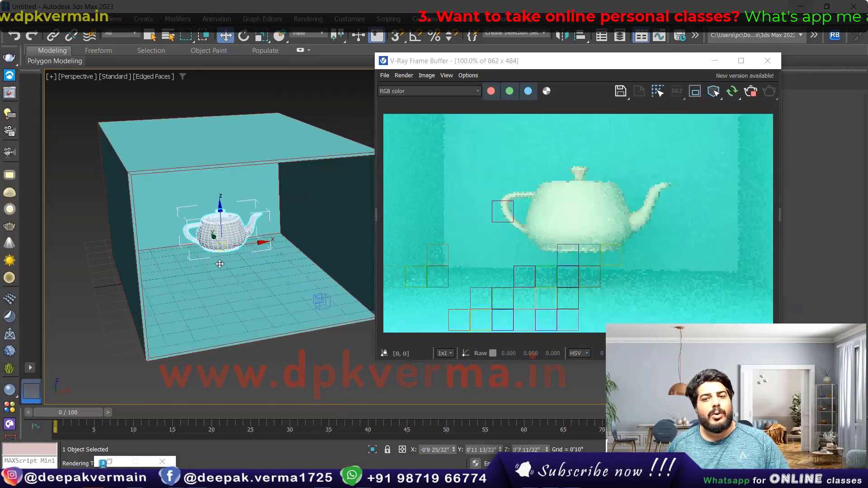
{"action": "scroll", "coordinate": [212, 237], "scroll_direction": "up", "scroll_amount": 1}
{"action": "left_click_drag", "start_coordinate": [213, 260], "coordinate": [216, 223]}
{"action": "left_click_drag", "start_coordinate": [212, 231], "coordinate": [213, 244]}
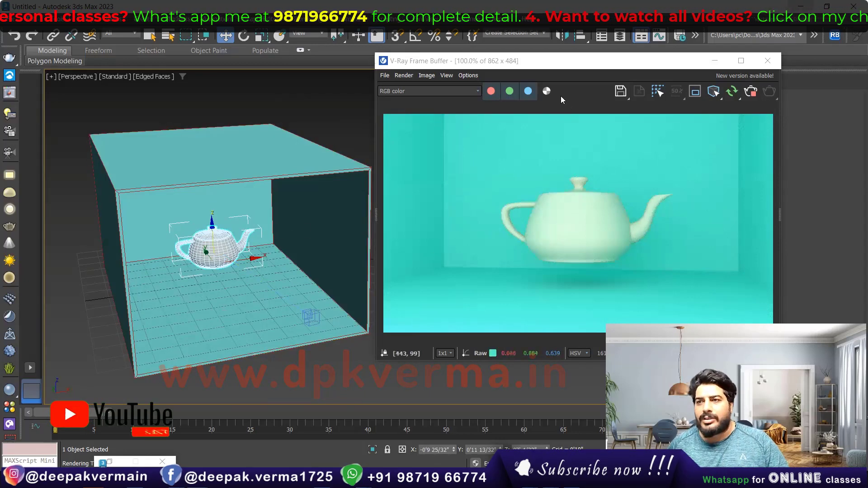
{"action": "left_click_drag", "start_coordinate": [538, 63], "coordinate": [612, 34]}
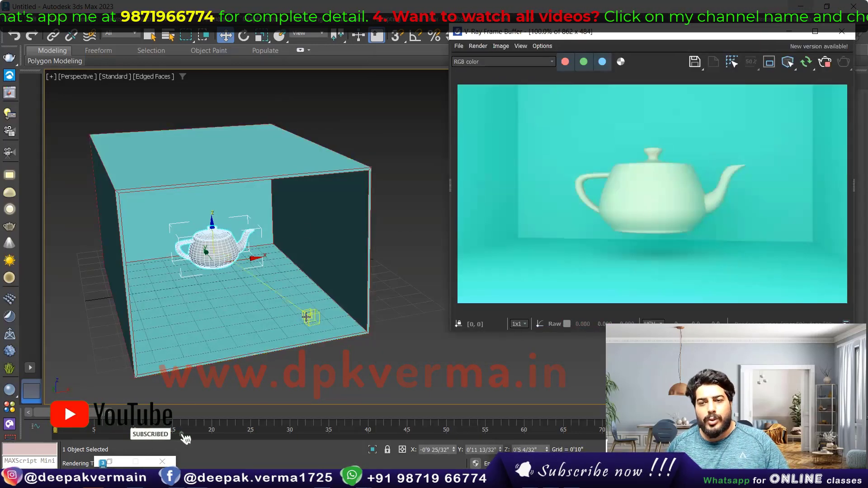
{"action": "mouse_move", "coordinate": [218, 258]}
{"action": "left_mouse_down"}
{"action": "mouse_move", "coordinate": [262, 261]}
{"action": "mouse_move", "coordinate": [247, 263]}
{"action": "left_mouse_up"}
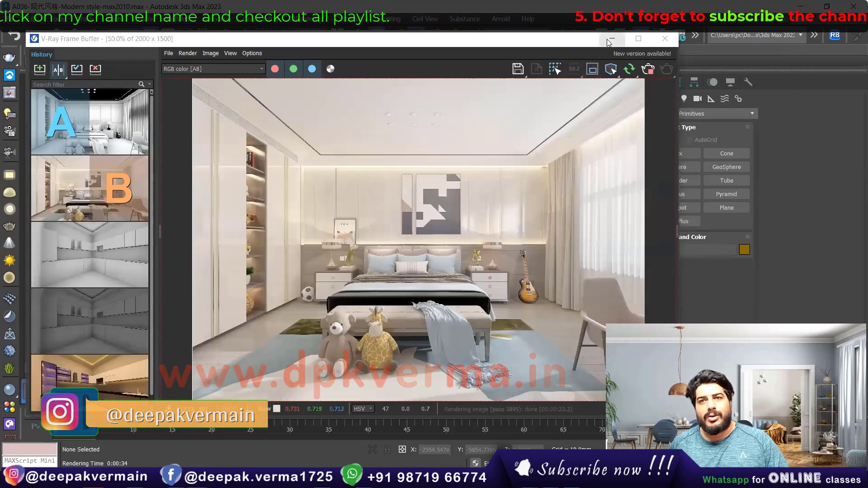
- Orbit the bedroom in Perspective, then return to the Camera001 view
{"action": "left_click", "coordinate": [613, 39]}
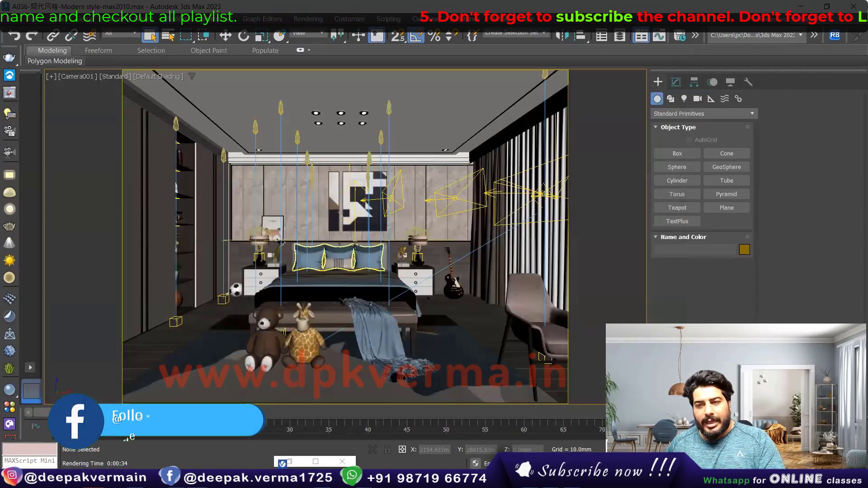
{"action": "key", "text": "p"}
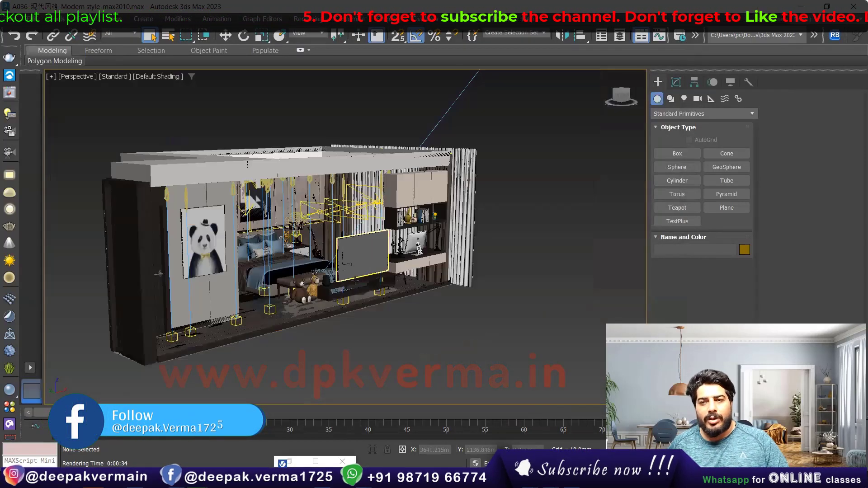
{"action": "middle_click_drag", "start_coordinate": [356, 281], "coordinate": [351, 272], "text": "alt"}
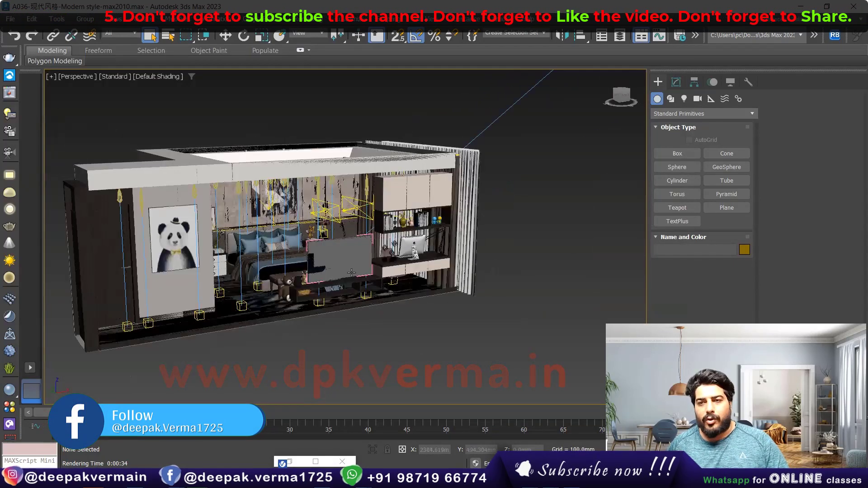
{"action": "key", "text": "c"}
- Re-render the bedroom from Camera001, hide the render history, and minimize the frame buffer
{"action": "left_click", "coordinate": [4, 98]}
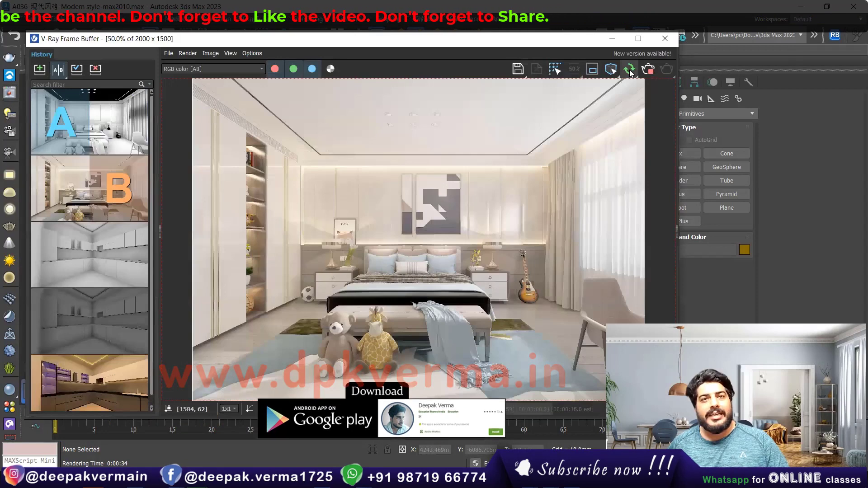
{"action": "left_click", "coordinate": [629, 70]}
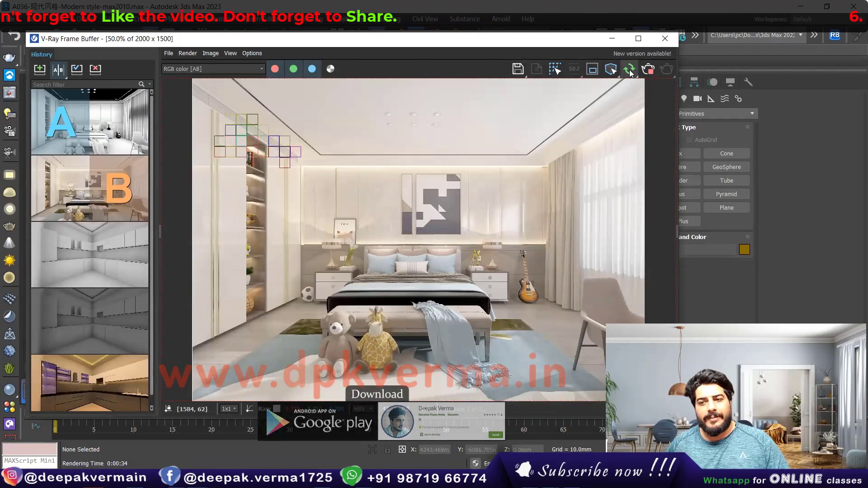
{"action": "left_click", "coordinate": [161, 233]}
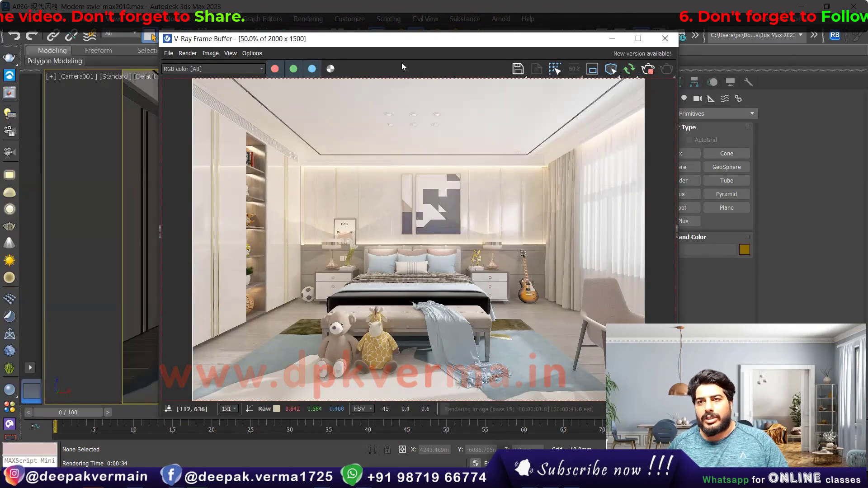
{"action": "left_click_drag", "start_coordinate": [550, 49], "coordinate": [704, 55]}
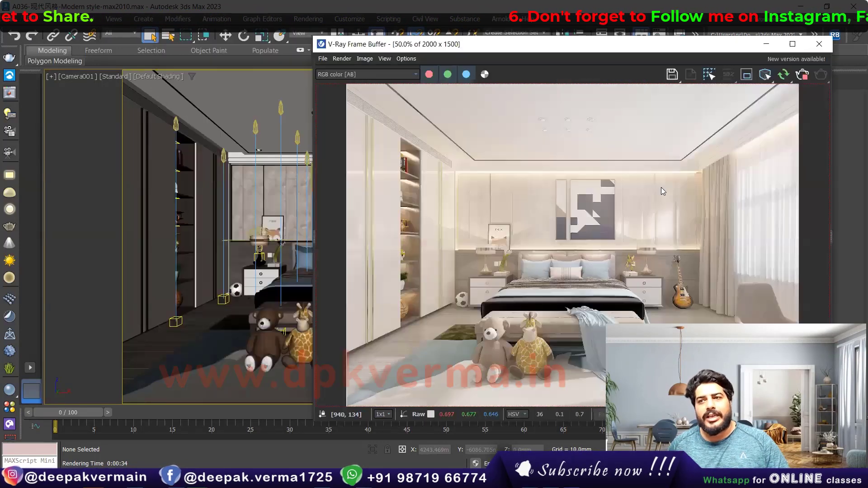
{"action": "left_click", "coordinate": [238, 232]}
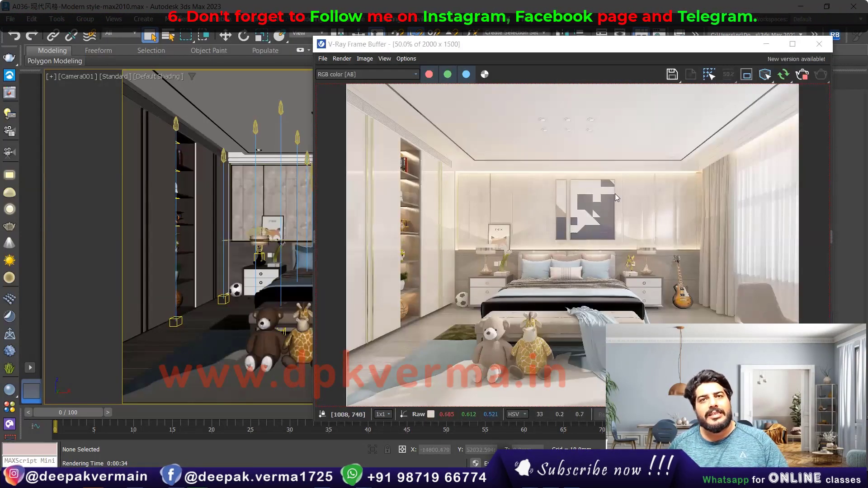
{"action": "left_click", "coordinate": [766, 44]}
- Open Render Setup for the bedroom scene, showing View to Render locked to Quad 4 - Camera001
{"action": "left_click", "coordinate": [302, 19]}
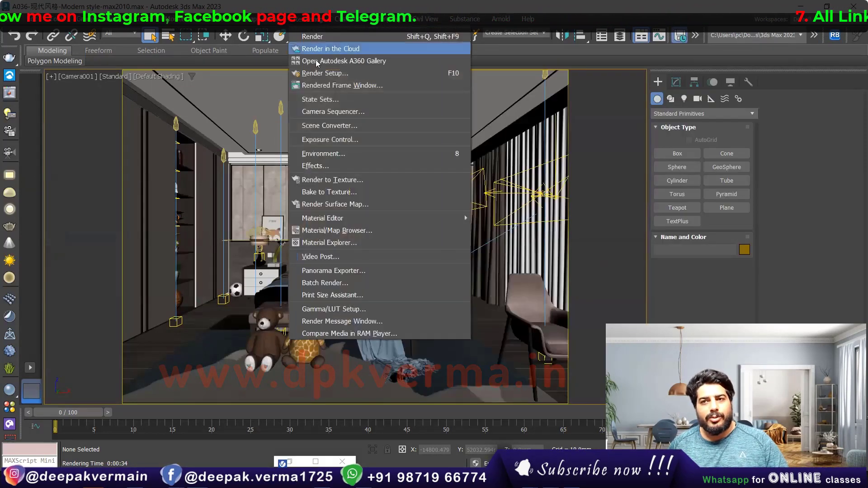
{"action": "key", "text": "Escape"}
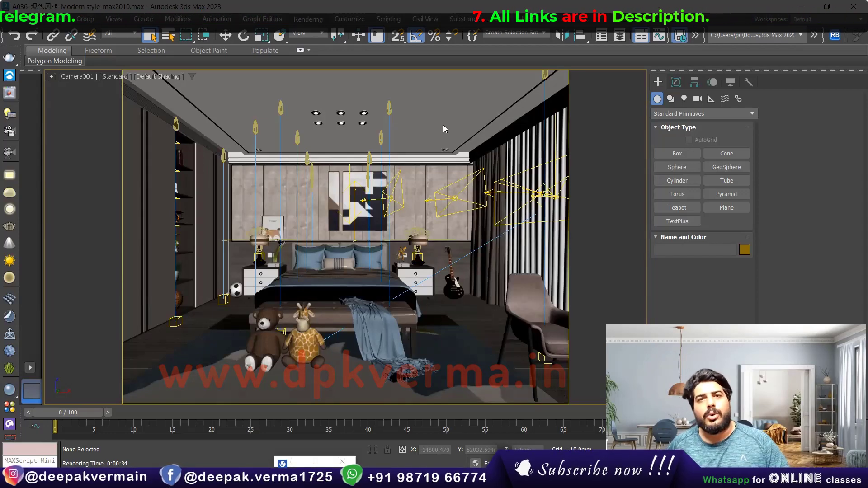
{"action": "key", "text": "F10"}
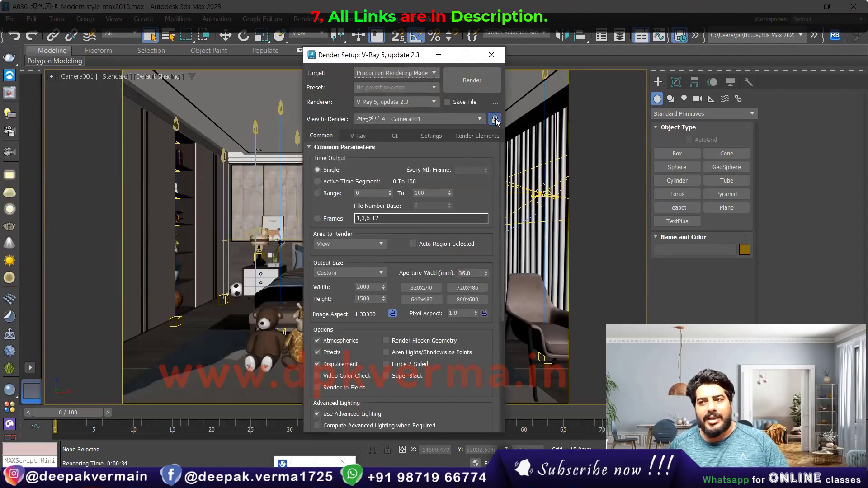